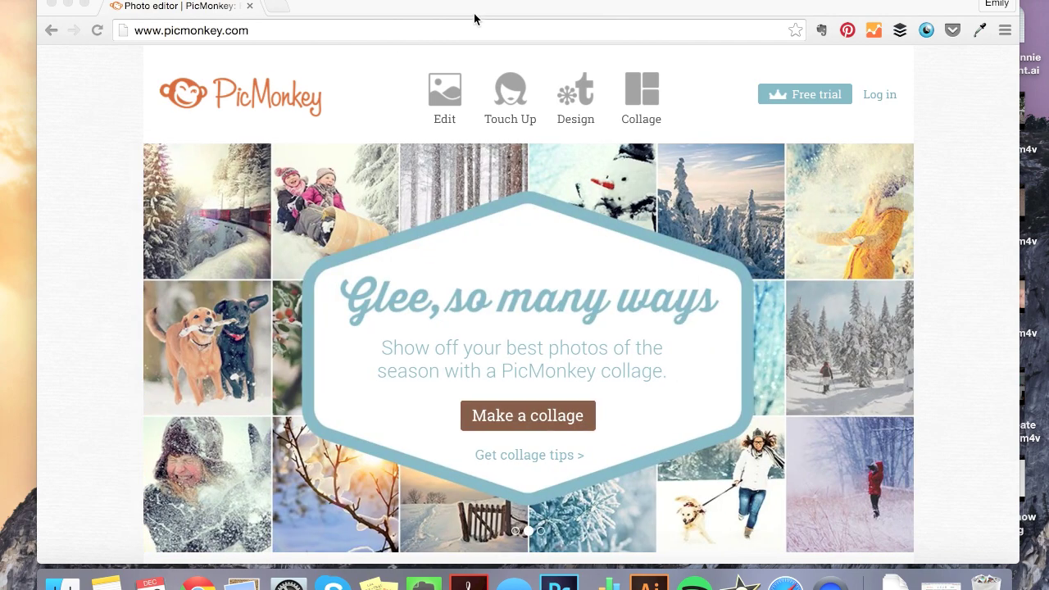
Start a new Square design and keep the canvas colour white (ffffff).
{"action": "left_click", "coordinate": [582, 99]}
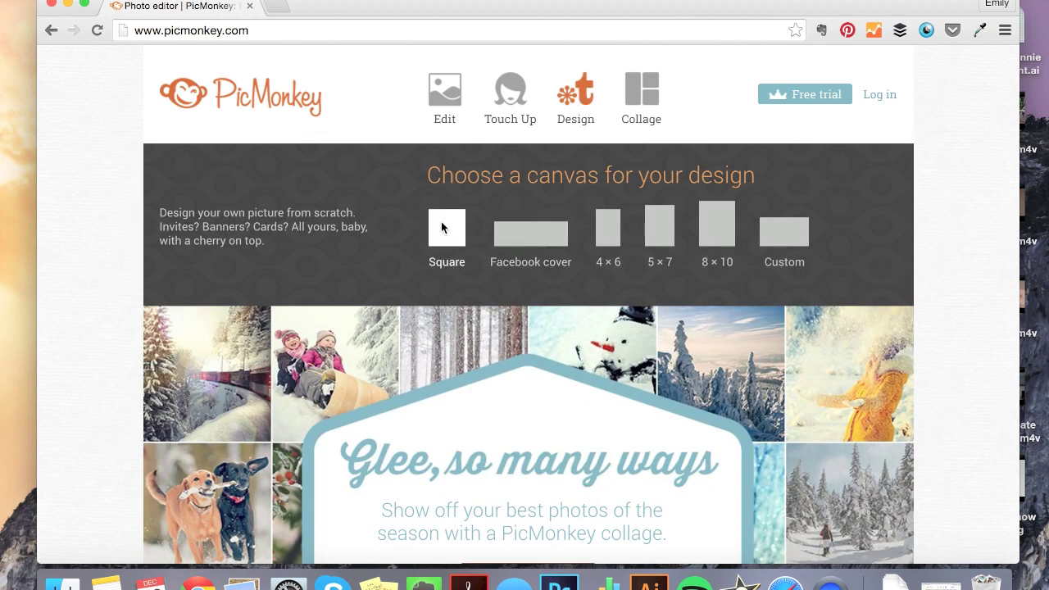
{"action": "left_click", "coordinate": [443, 227]}
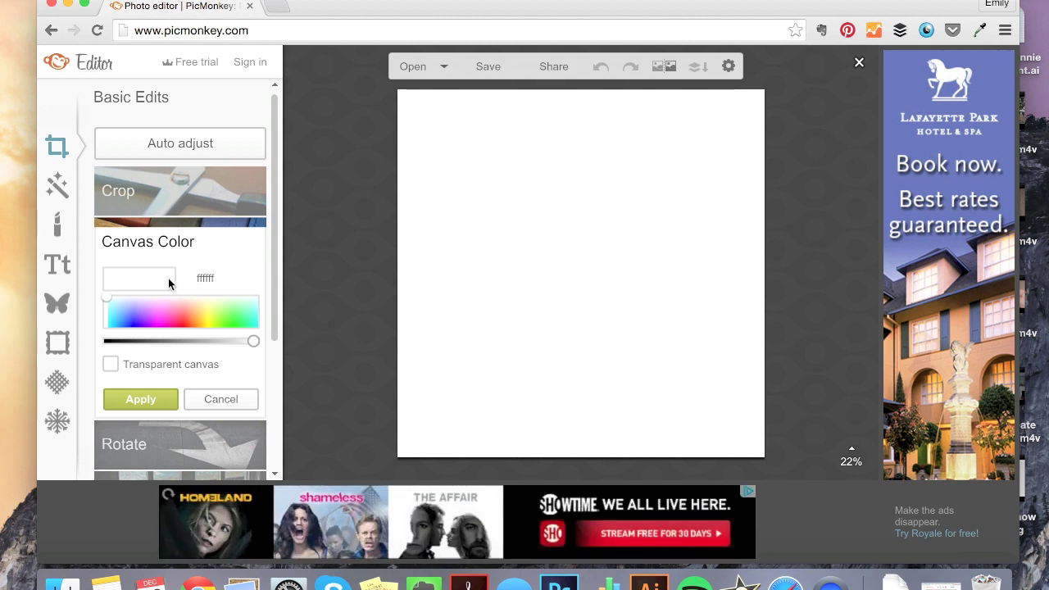
{"action": "left_click", "coordinate": [141, 400]}
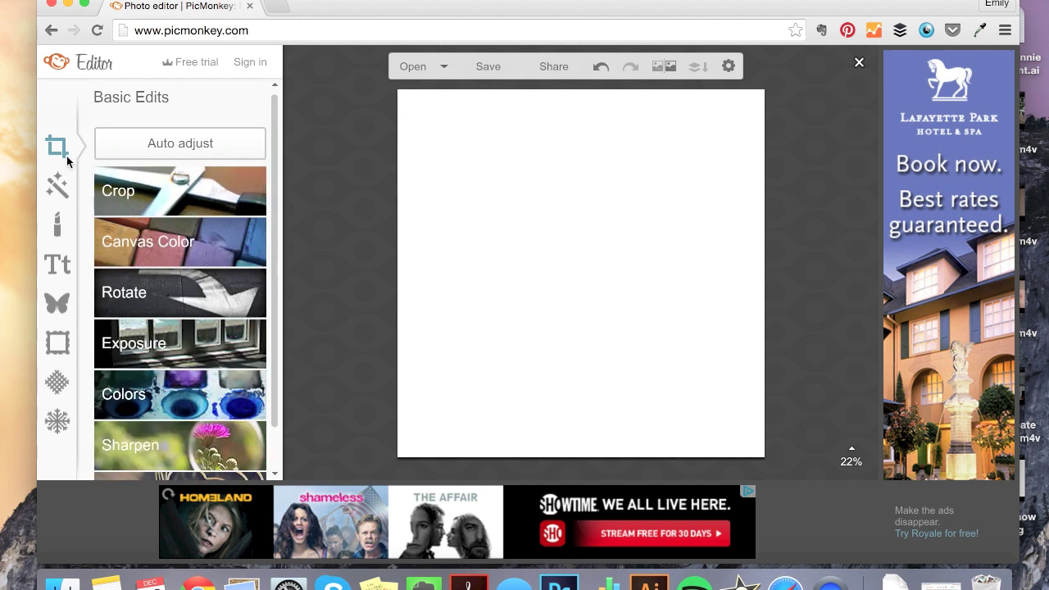
Add a text box reading 'glitter' in the Channel font.
{"action": "left_click", "coordinate": [64, 269]}
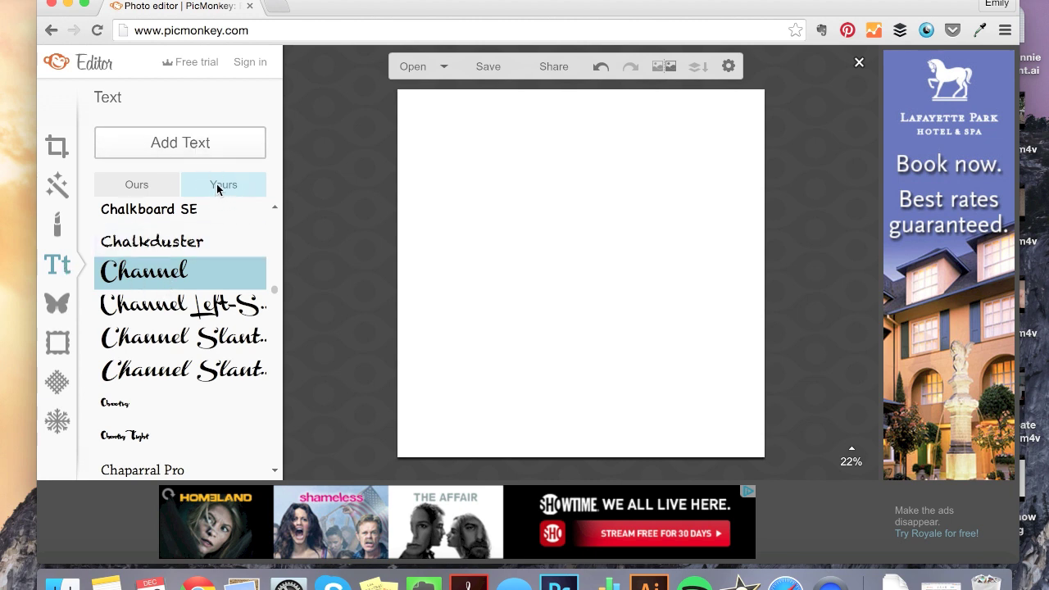
{"action": "left_click", "coordinate": [148, 152]}
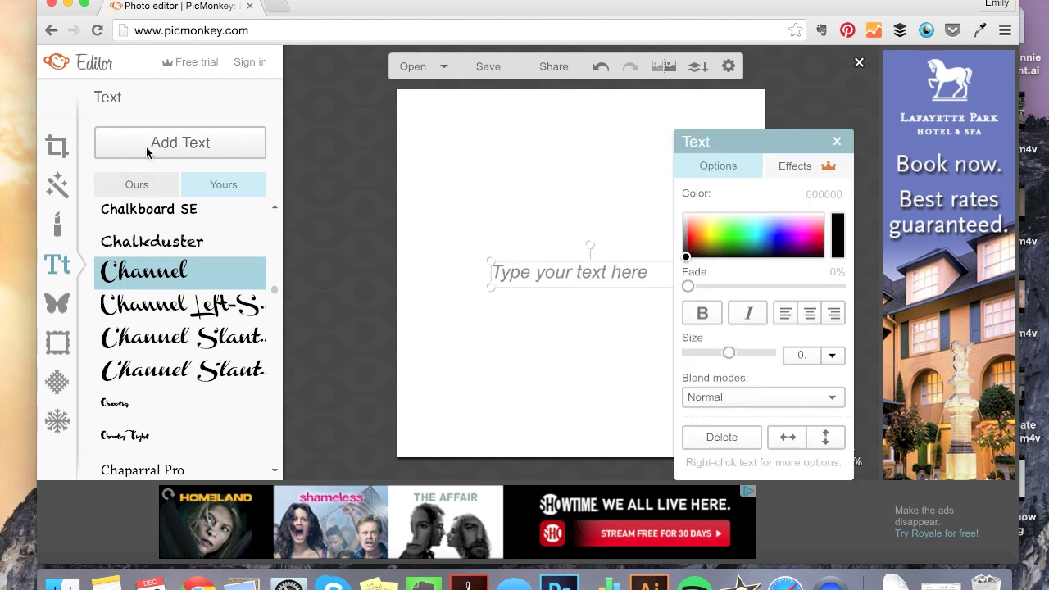
{"action": "left_click", "coordinate": [524, 264]}
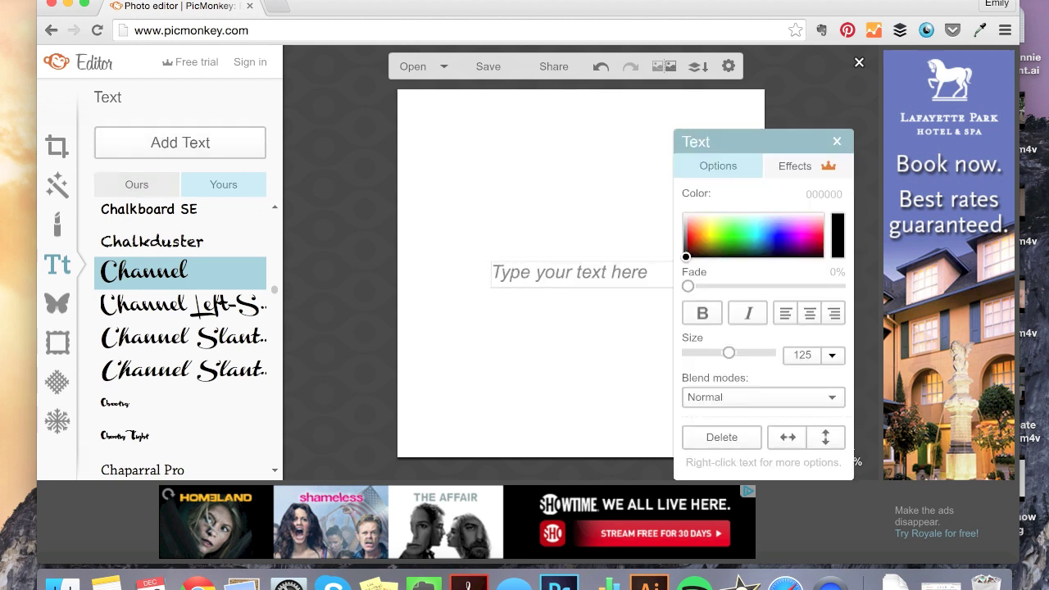
{"action": "type", "text": "gl"}
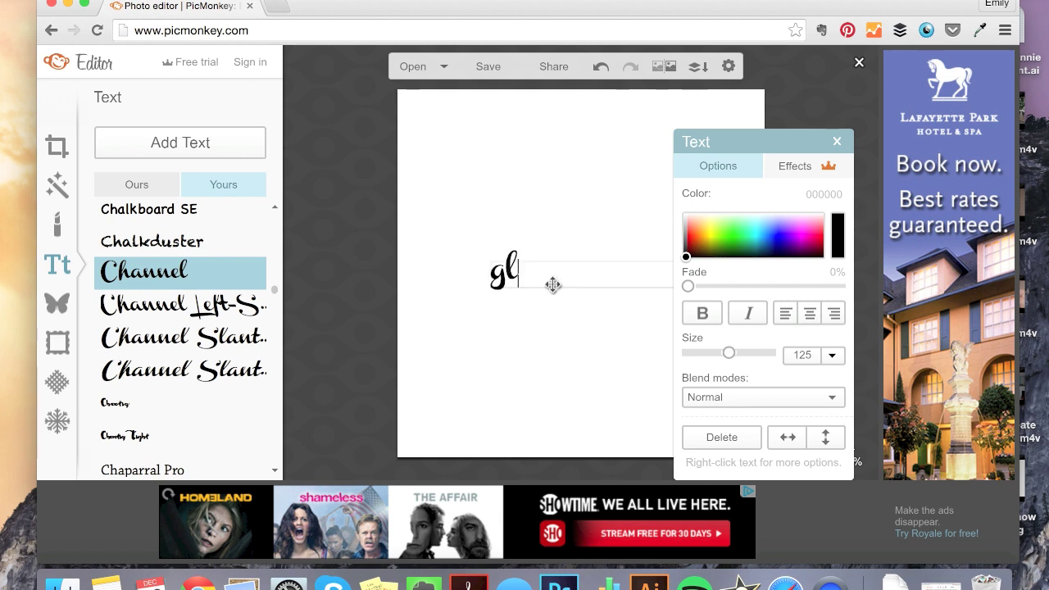
{"action": "type", "text": "itter"}
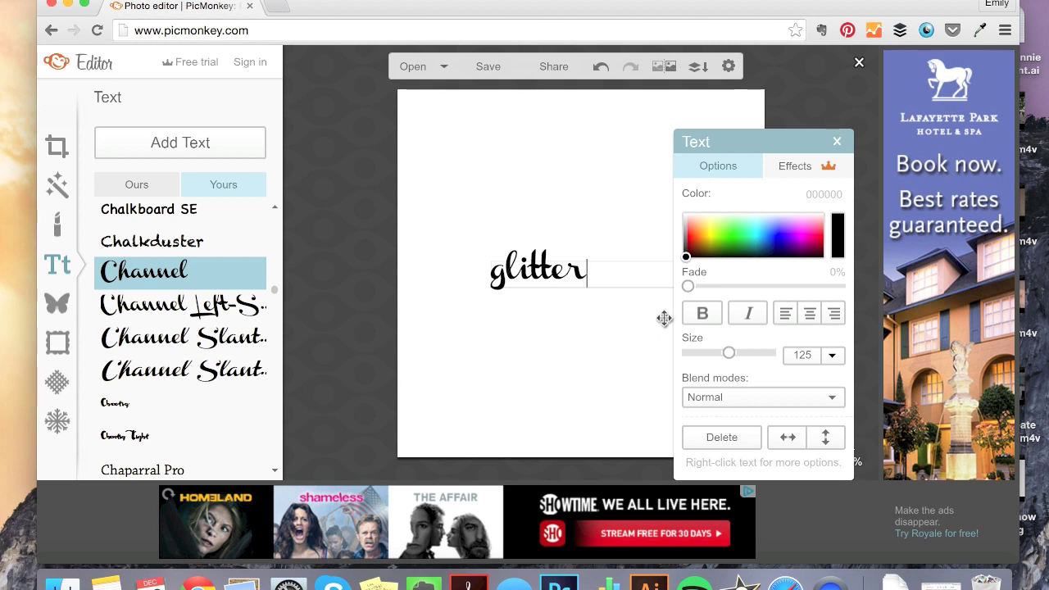
Enlarge the word 'glitter' to size 444 so it wraps onto two lines.
{"action": "left_click_drag", "start_coordinate": [728, 352], "coordinate": [750, 353]}
{"action": "double_click", "coordinate": [592, 278]}
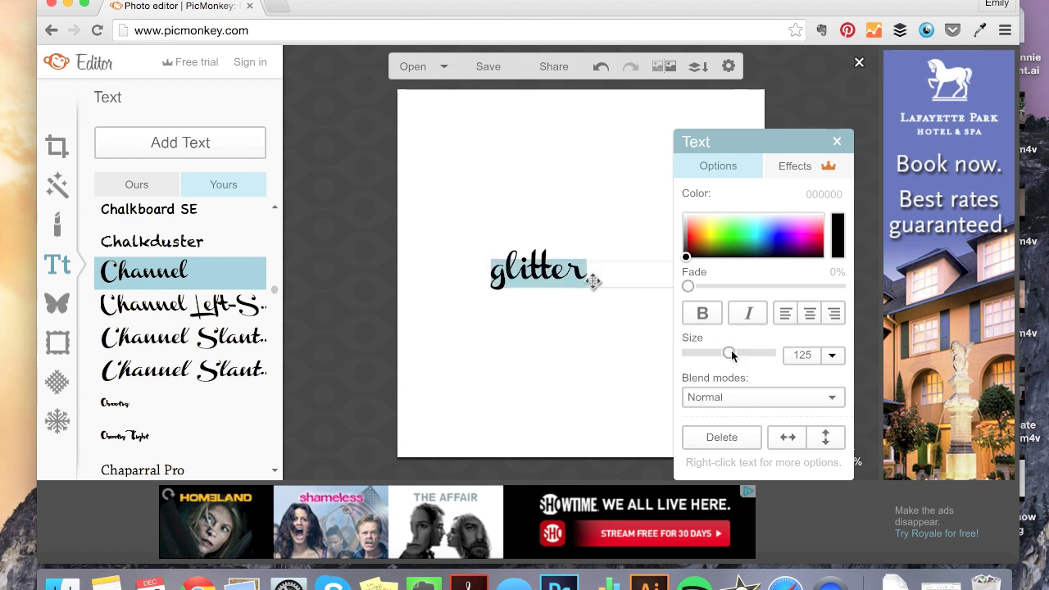
{"action": "left_click_drag", "start_coordinate": [732, 353], "coordinate": [767, 354]}
{"action": "left_click", "coordinate": [836, 144]}
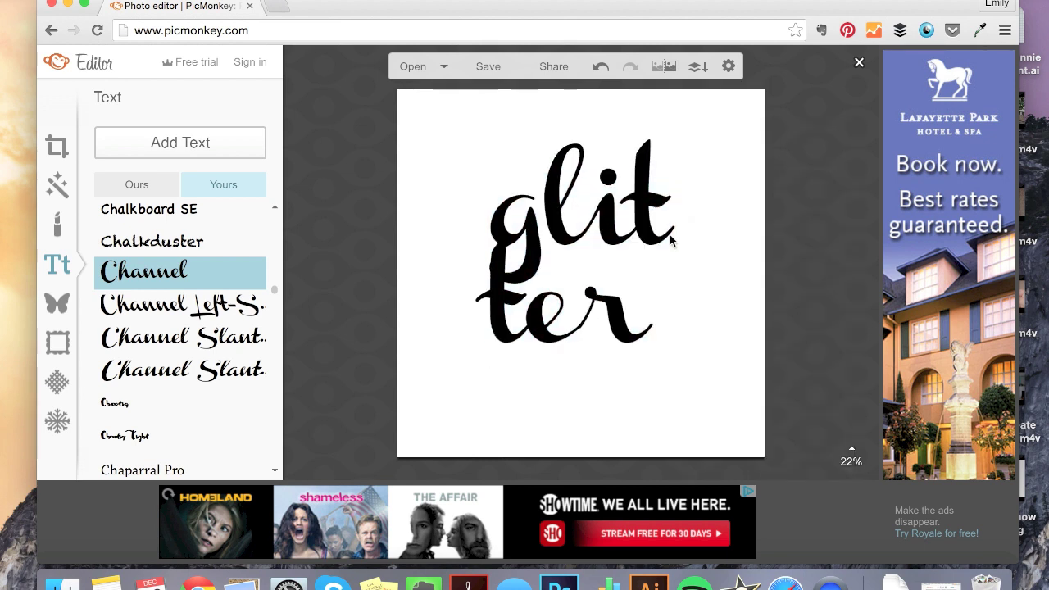
Widen the glitter text box and shift it left so the word fits on one line.
{"action": "left_click", "coordinate": [536, 251]}
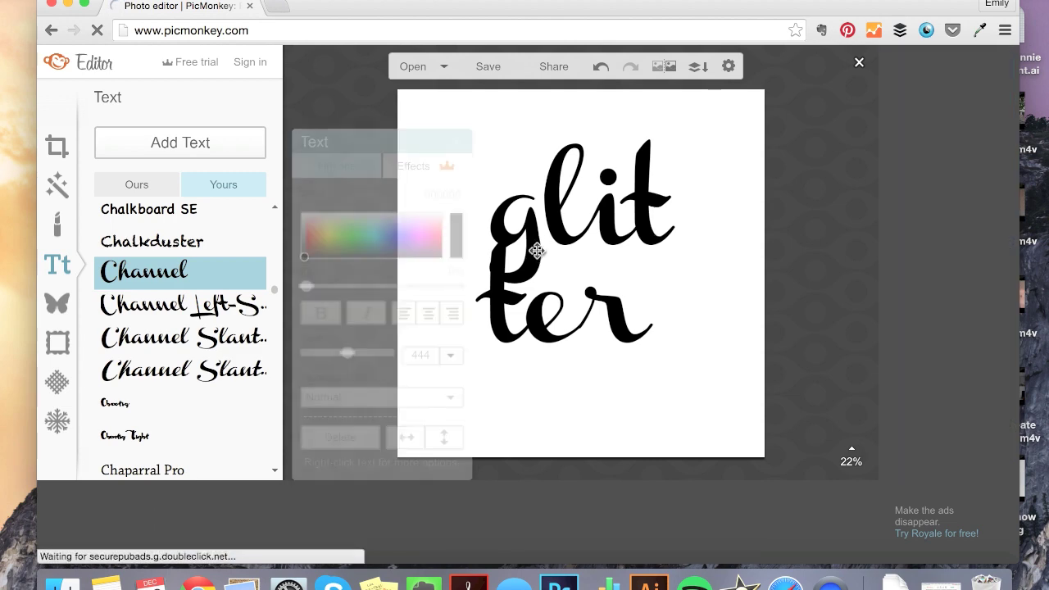
{"action": "left_click_drag", "start_coordinate": [693, 245], "coordinate": [862, 232]}
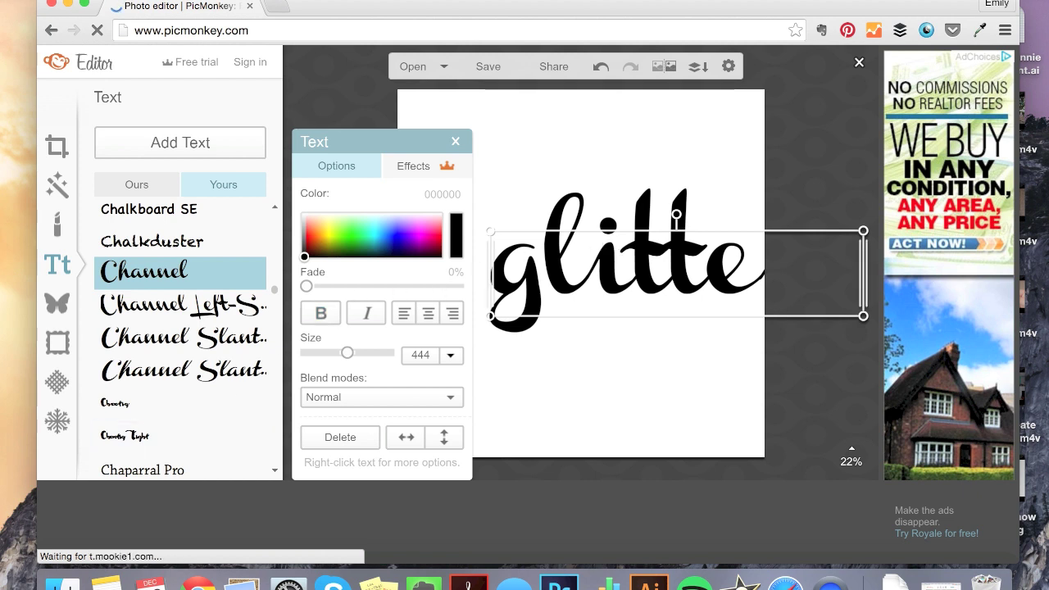
{"action": "left_click_drag", "start_coordinate": [623, 258], "coordinate": [548, 250]}
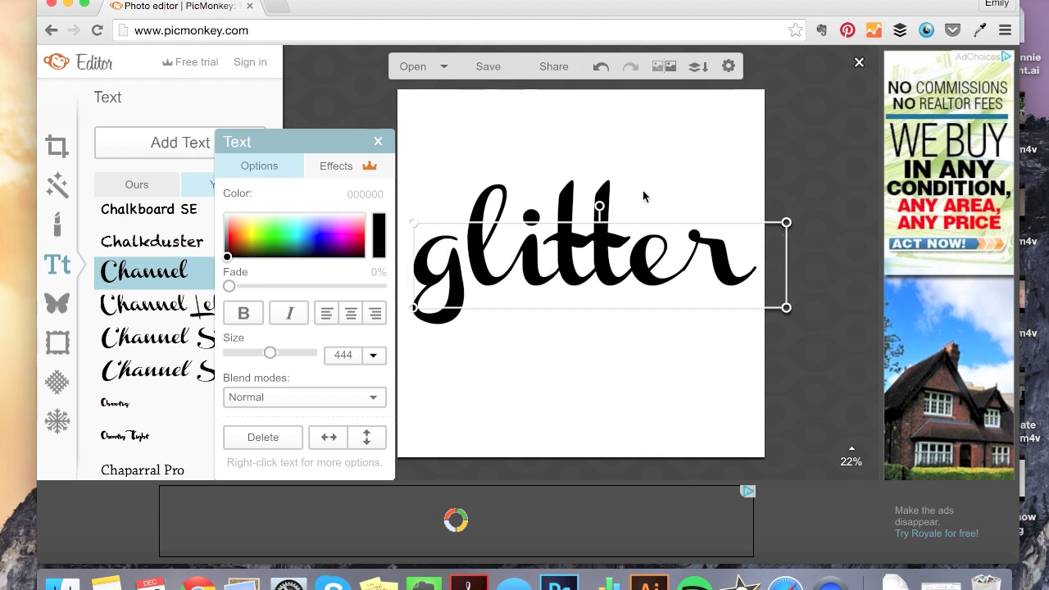
{"action": "left_click", "coordinate": [378, 143]}
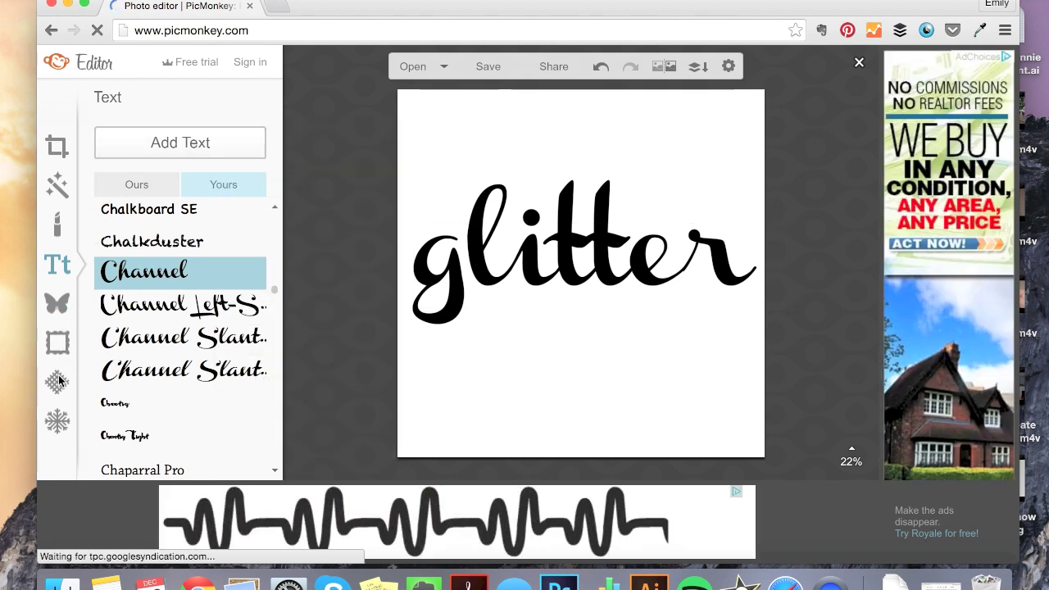
{"action": "left_click", "coordinate": [59, 304]}
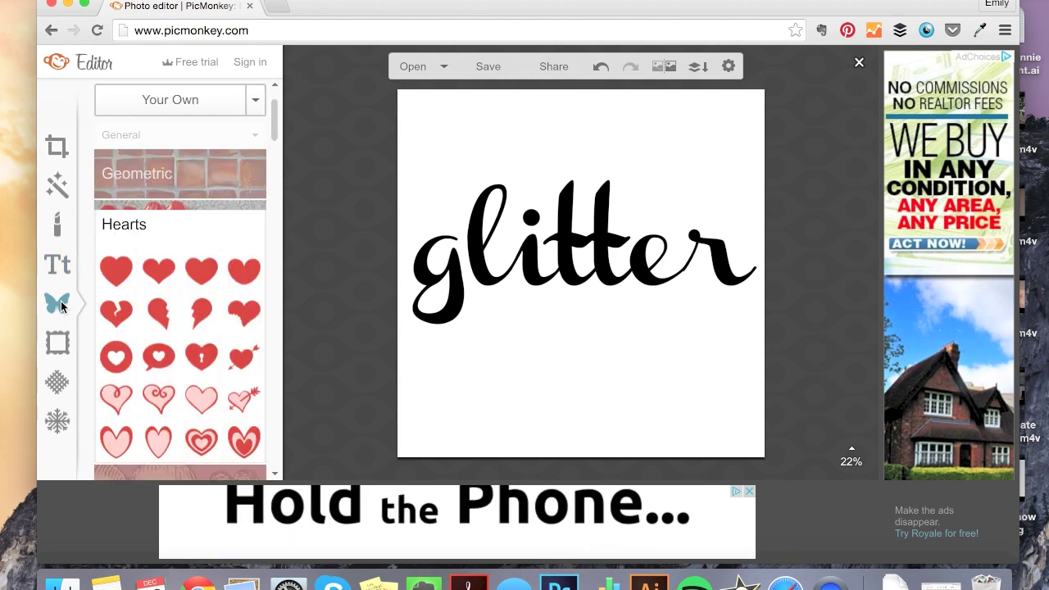
Upload Christmas glitter 6.jpg from the computer as an overlay on the canvas.
{"action": "left_click", "coordinate": [148, 103]}
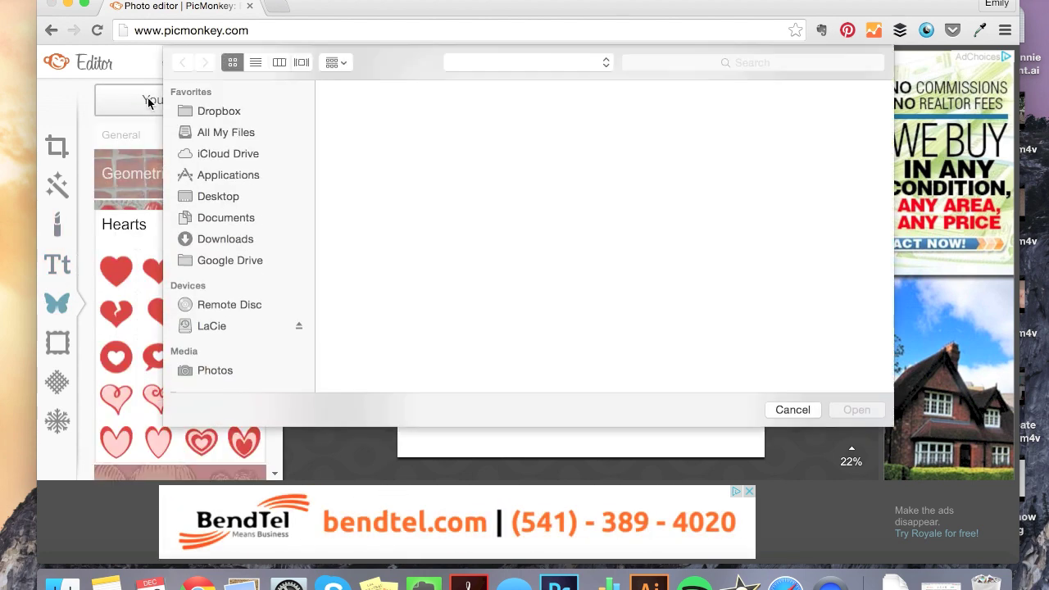
{"action": "left_click", "coordinate": [665, 63]}
{"action": "type", "text": "glitter"}
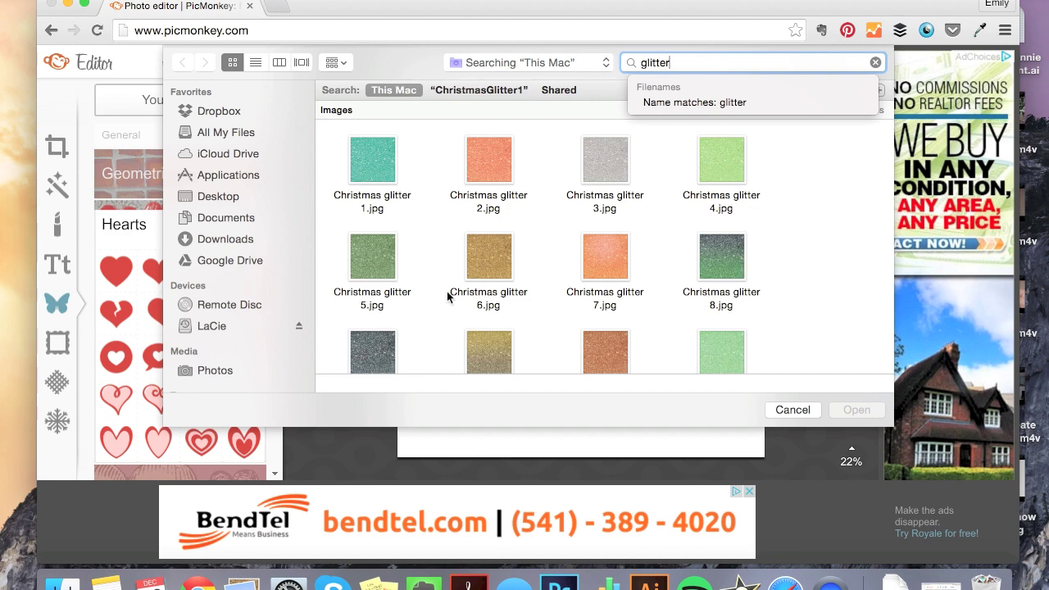
{"action": "scroll", "coordinate": [448, 297], "scroll_direction": "down", "scroll_amount": 1}
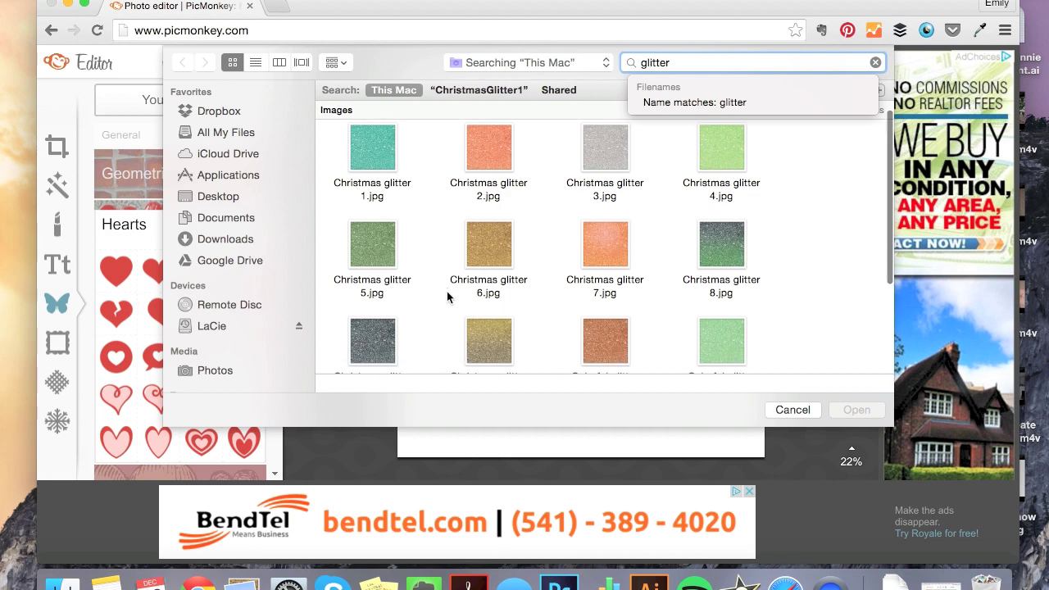
{"action": "left_click", "coordinate": [478, 235]}
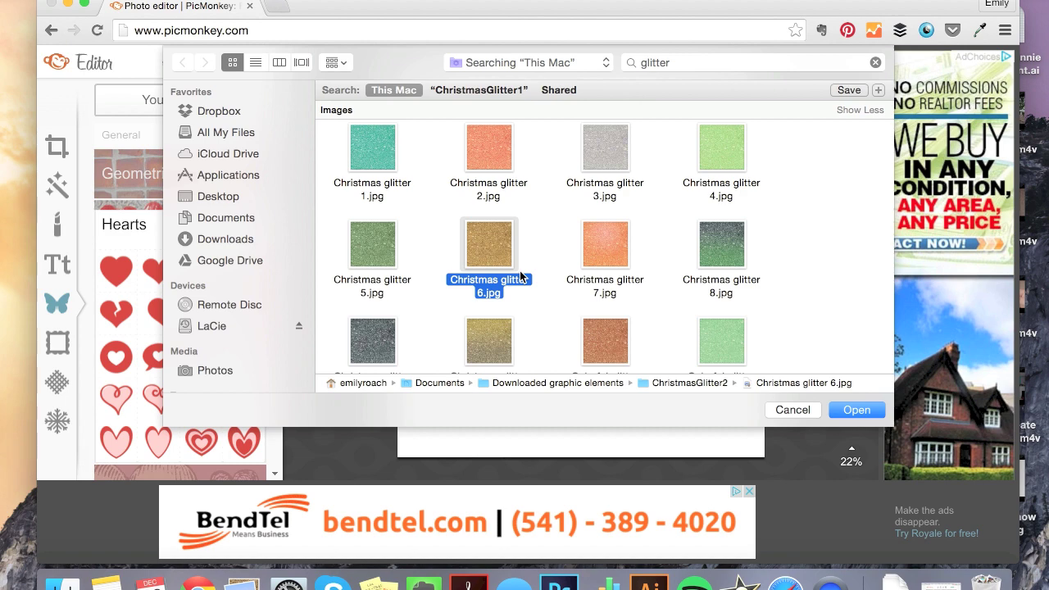
{"action": "left_click", "coordinate": [859, 413]}
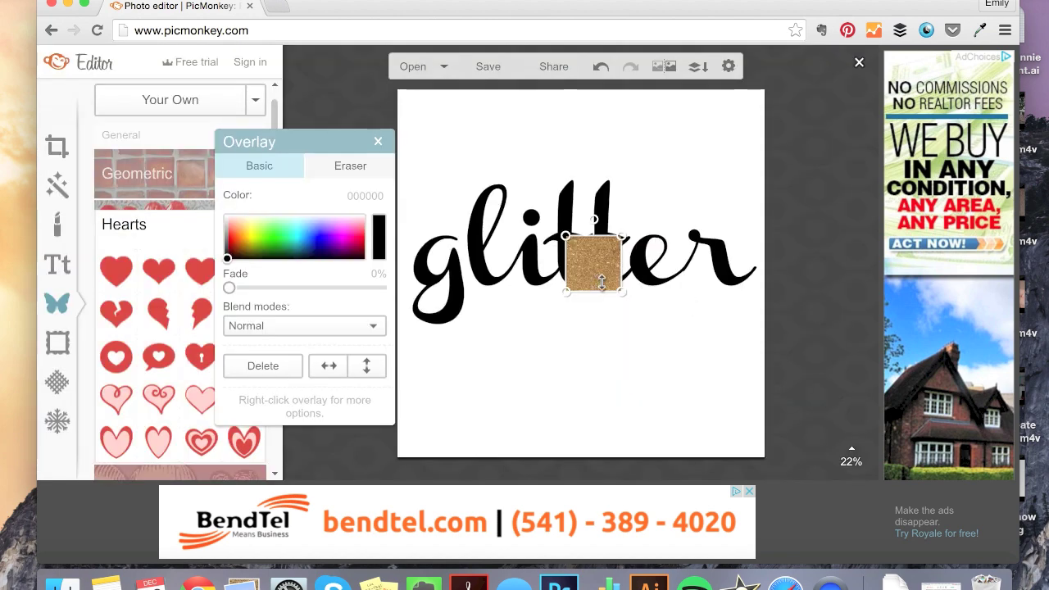
Drag the gold glitter overlay's corners outward until it covers nearly the entire canvas.
{"action": "left_click_drag", "start_coordinate": [627, 293], "coordinate": [819, 429]}
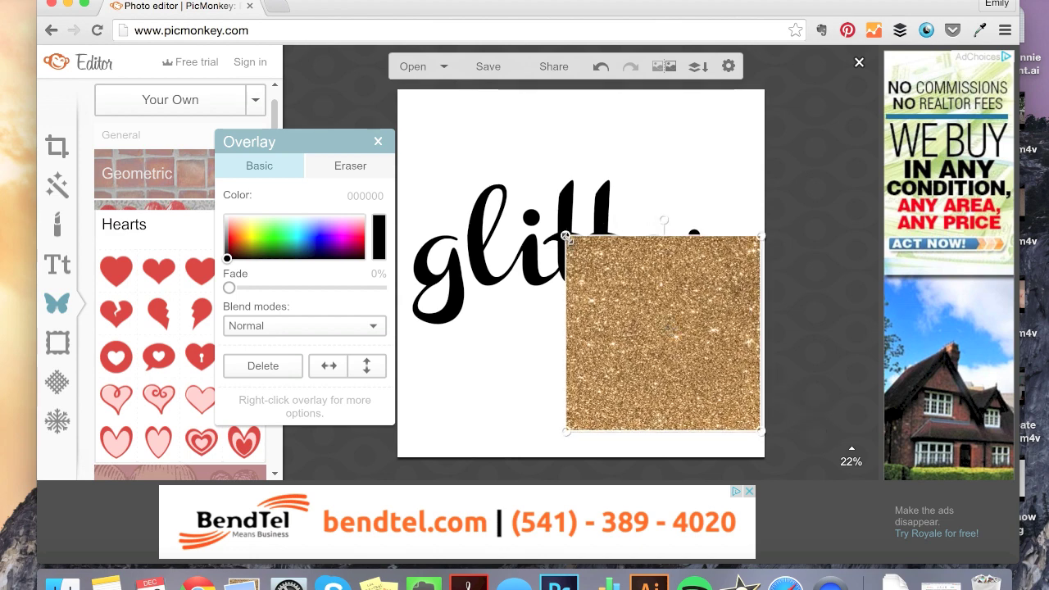
{"action": "left_click_drag", "start_coordinate": [566, 236], "coordinate": [389, 93]}
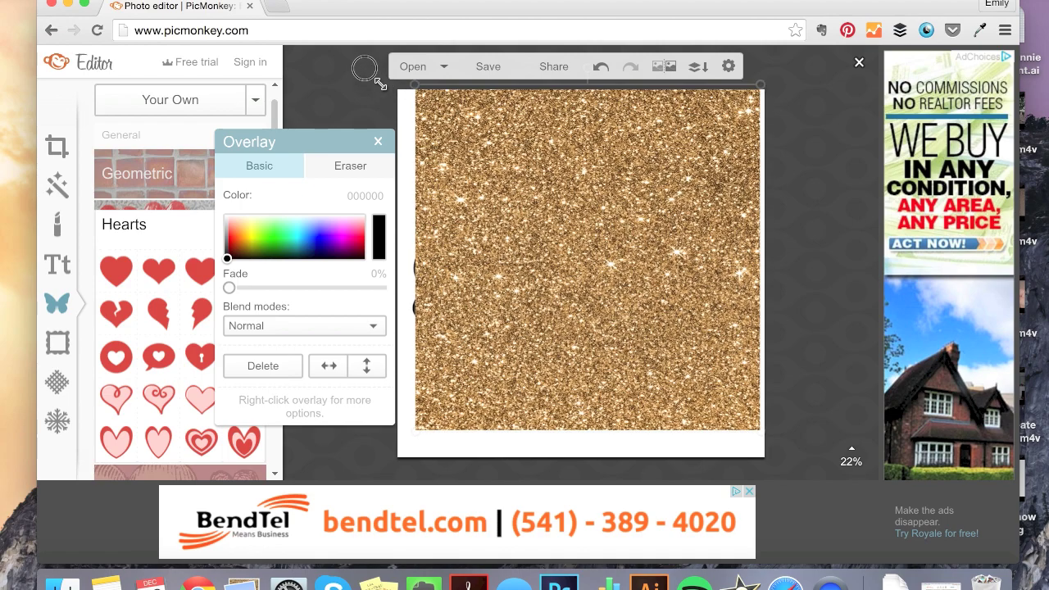
{"action": "left_click_drag", "start_coordinate": [365, 69], "coordinate": [359, 63]}
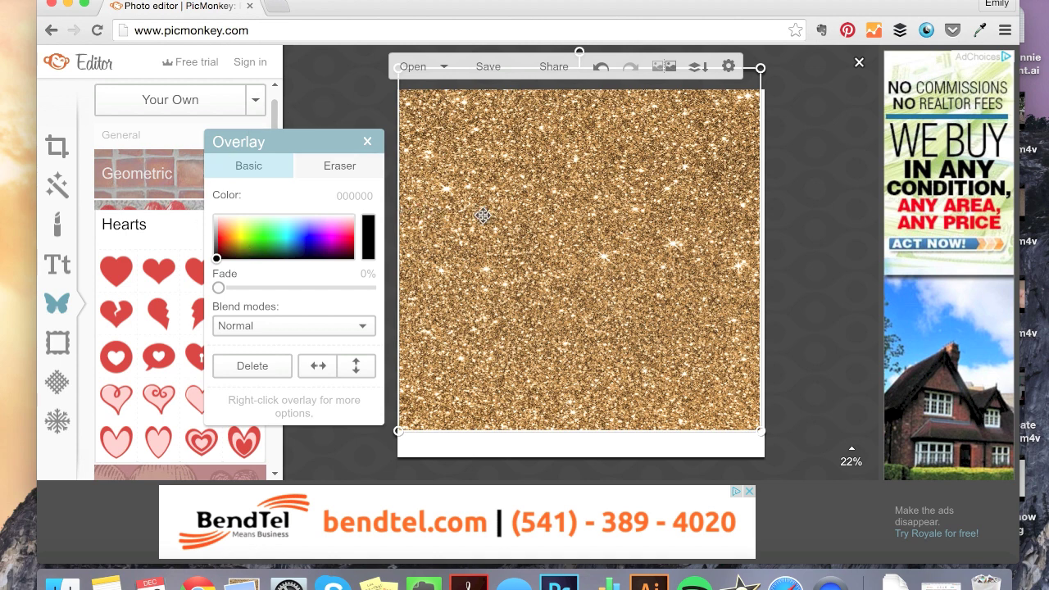
Set the gold overlay to Lighten blend and trim it to align with the canvas.
{"action": "left_click", "coordinate": [261, 325]}
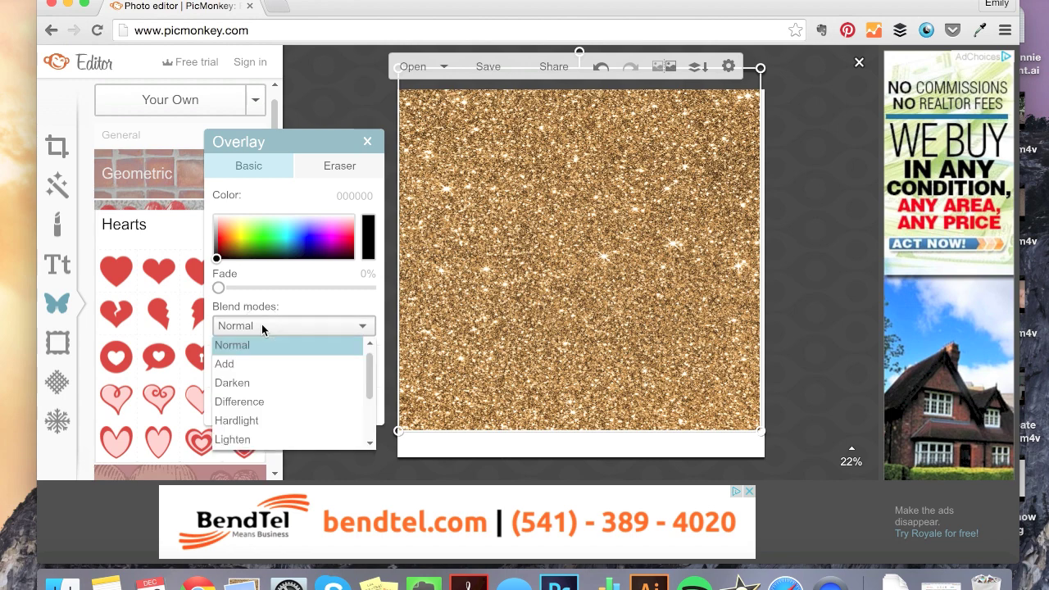
{"action": "left_click", "coordinate": [250, 441]}
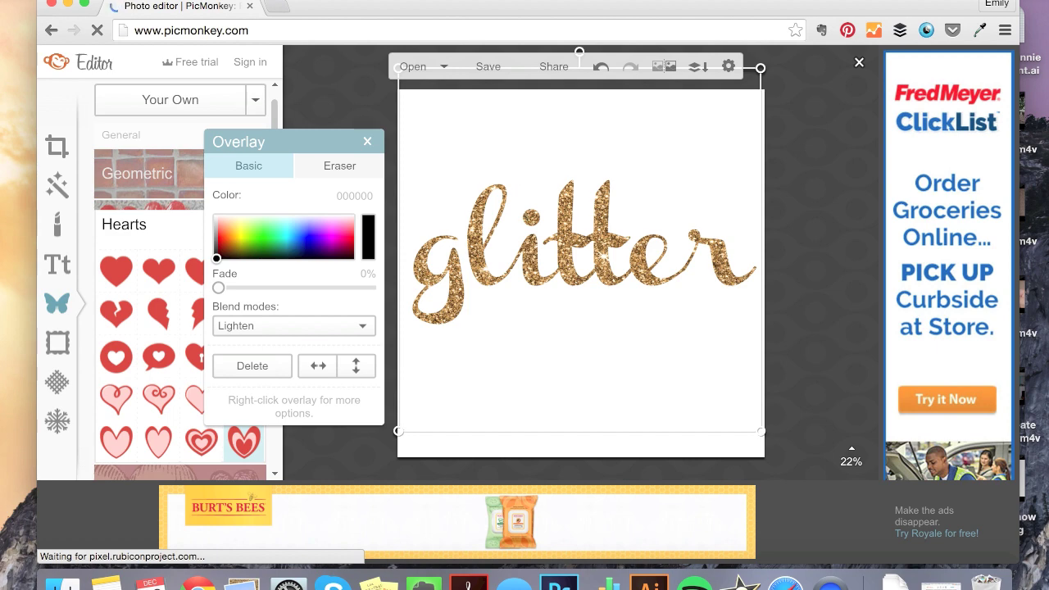
{"action": "left_click_drag", "start_coordinate": [530, 164], "coordinate": [530, 175]}
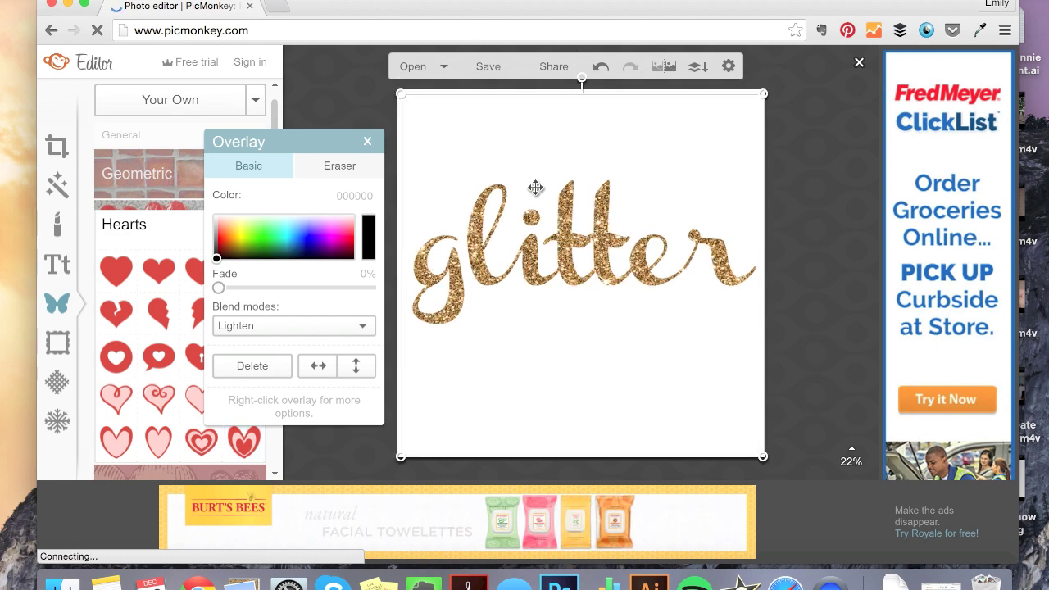
{"action": "left_click_drag", "start_coordinate": [577, 165], "coordinate": [574, 97]}
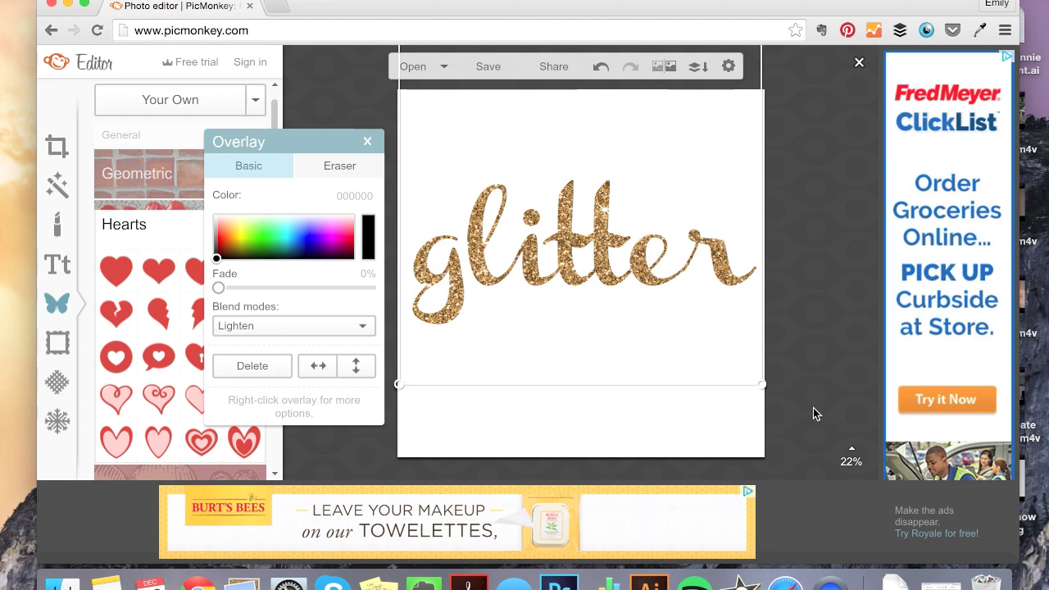
{"action": "left_click_drag", "start_coordinate": [759, 380], "coordinate": [788, 384]}
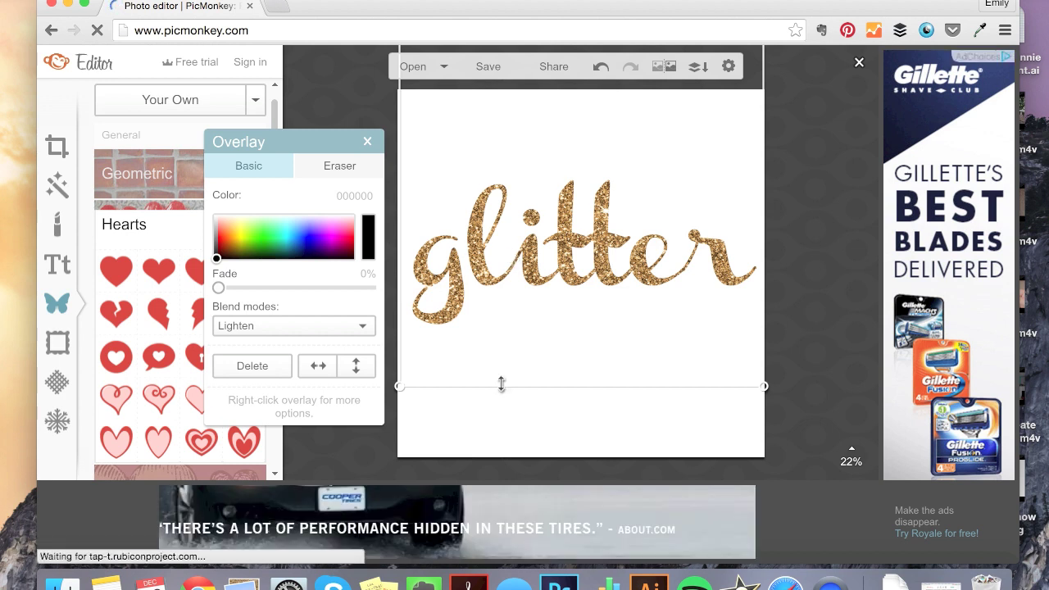
{"action": "left_click", "coordinate": [367, 141]}
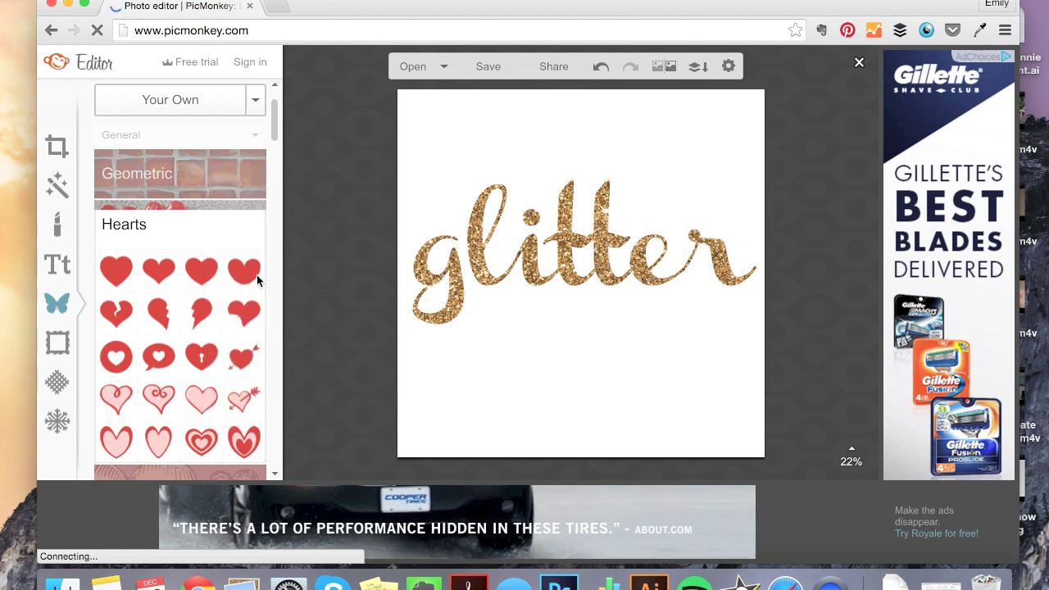
Add a Hearts overlay below the word and set both Color 1 and Color 2 to black.
{"action": "left_click", "coordinate": [159, 278]}
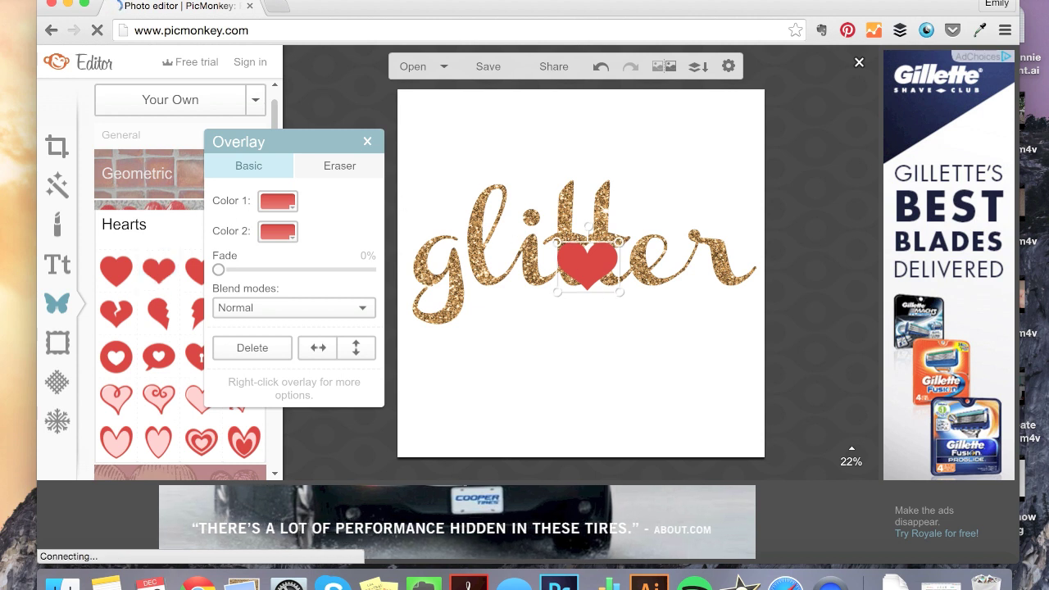
{"action": "left_click_drag", "start_coordinate": [592, 262], "coordinate": [580, 339]}
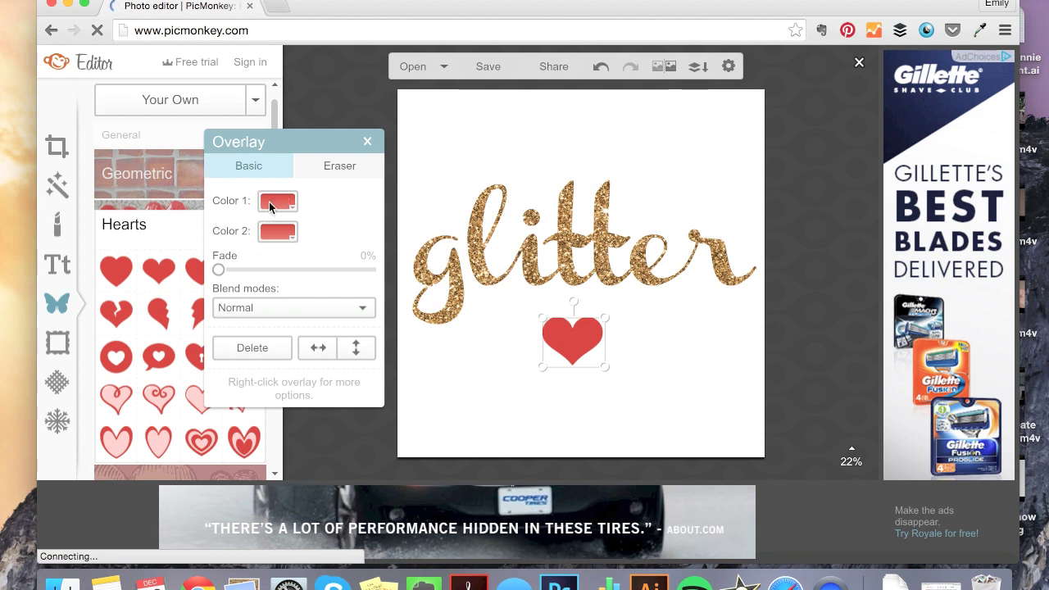
{"action": "left_click", "coordinate": [291, 203]}
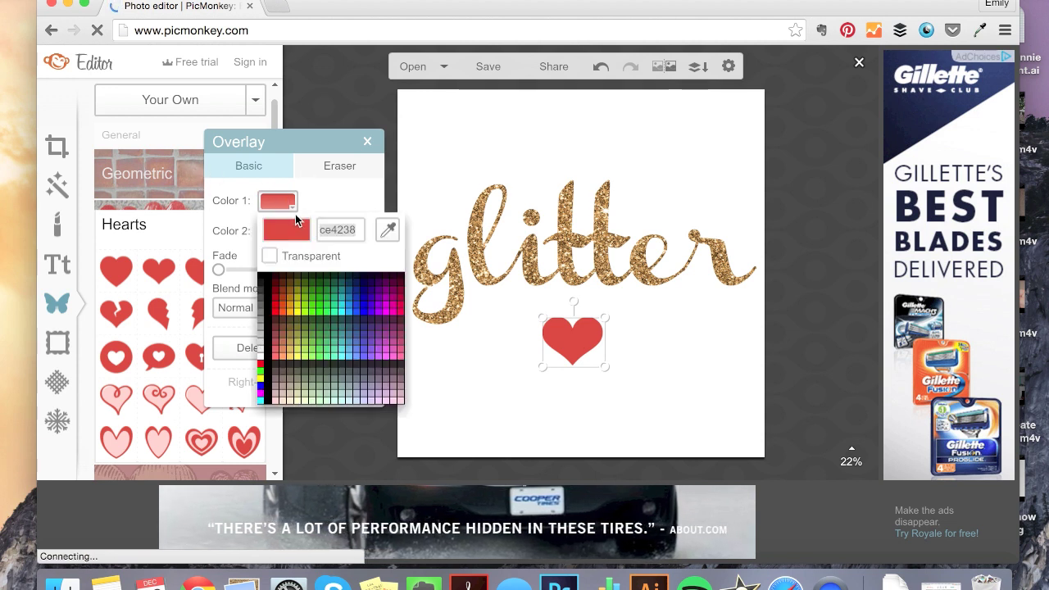
{"action": "left_click", "coordinate": [275, 276]}
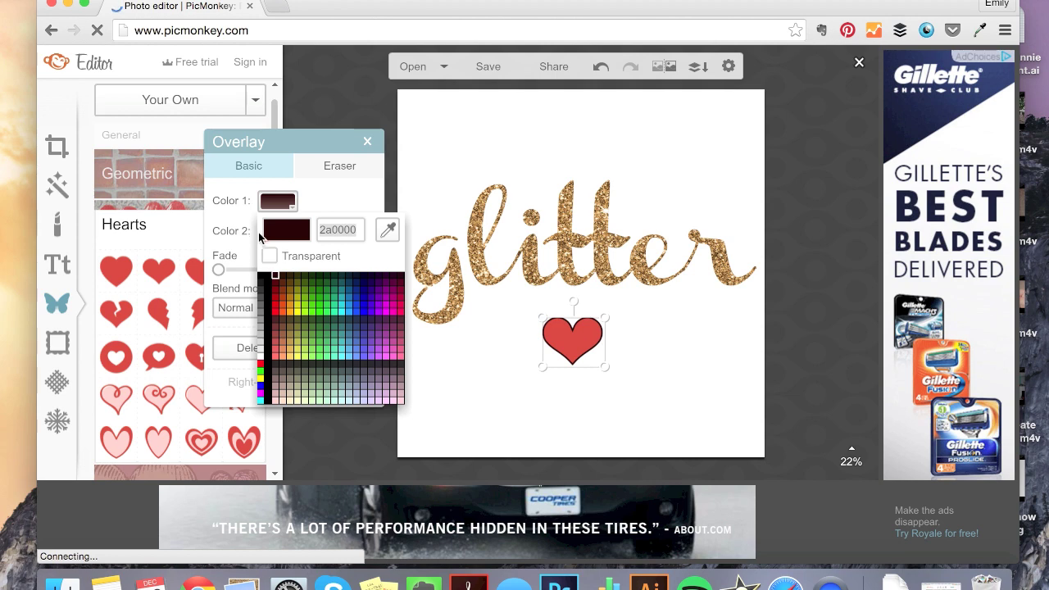
{"action": "left_click", "coordinate": [260, 278]}
{"action": "left_click", "coordinate": [254, 242]}
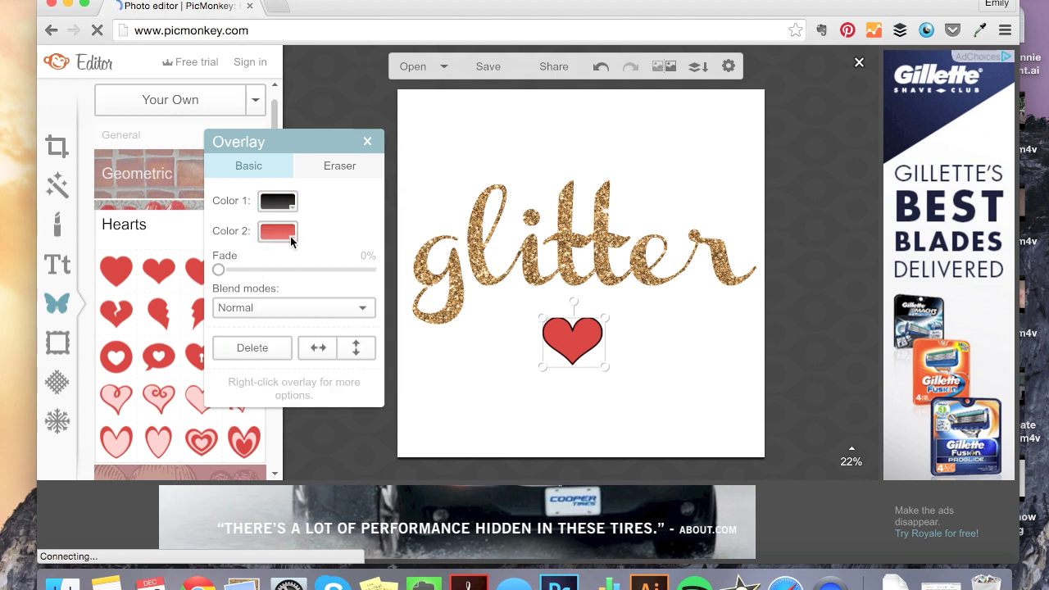
{"action": "left_click", "coordinate": [291, 236]}
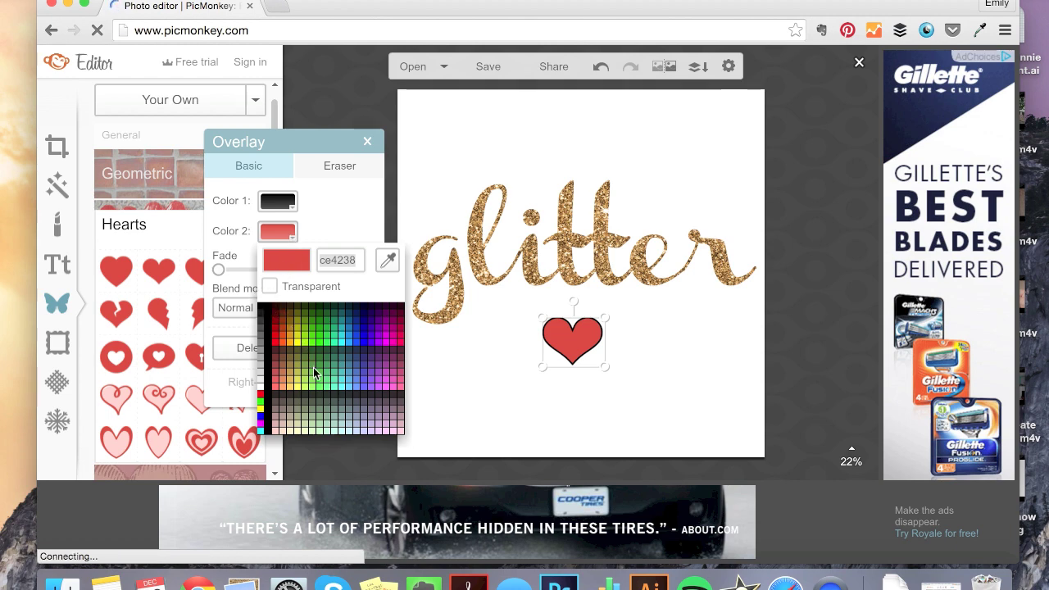
{"action": "left_click", "coordinate": [273, 313]}
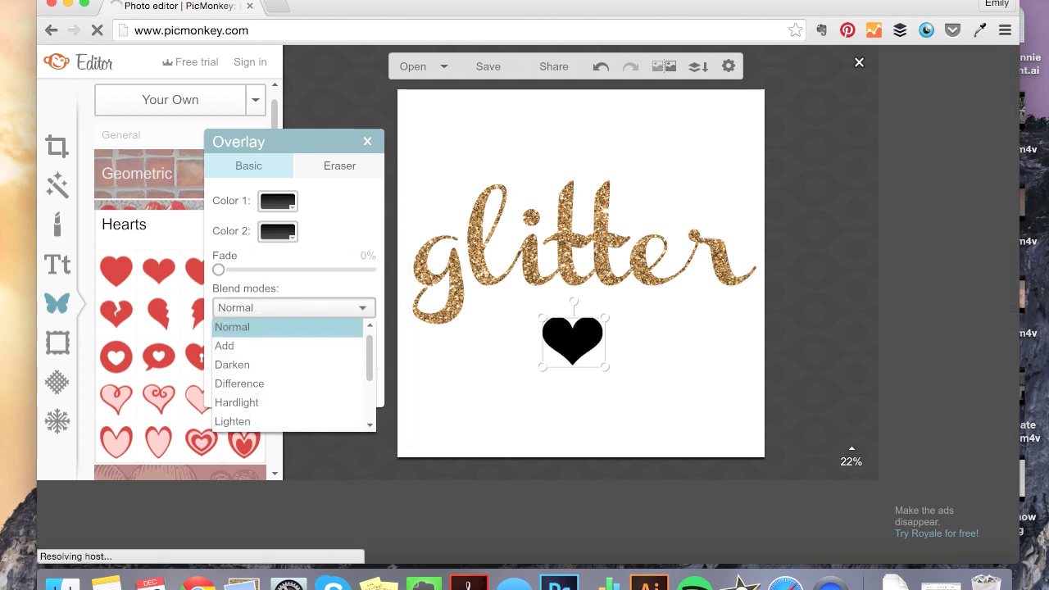
{"action": "left_click", "coordinate": [492, 373]}
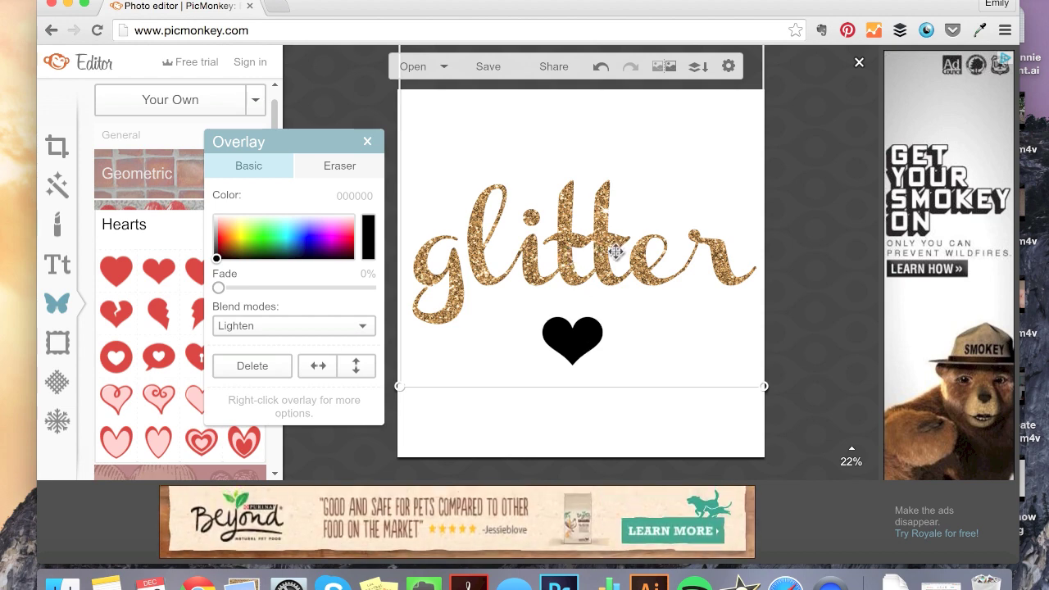
Upload Christmas glitter 7.jpg as an overlay and stretch it over the heart and most letters.
{"action": "left_click", "coordinate": [178, 101]}
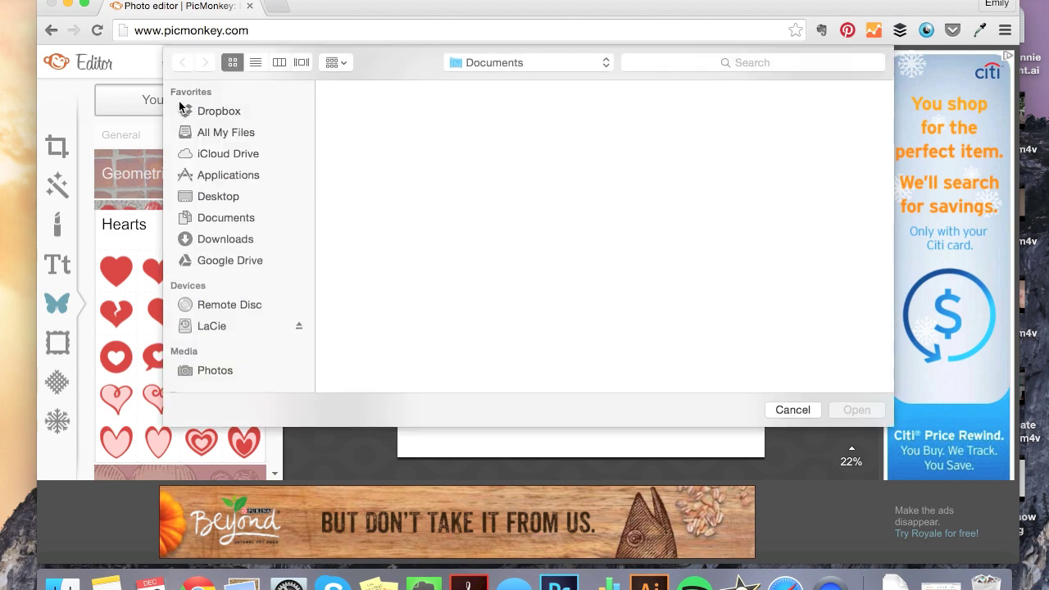
{"action": "left_click", "coordinate": [601, 145]}
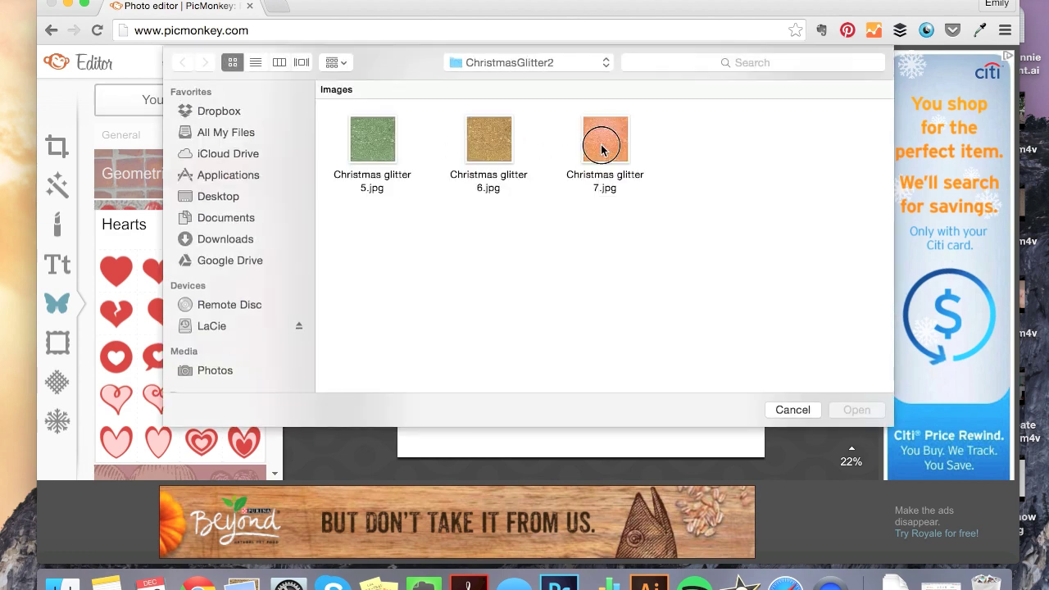
{"action": "left_click", "coordinate": [855, 409]}
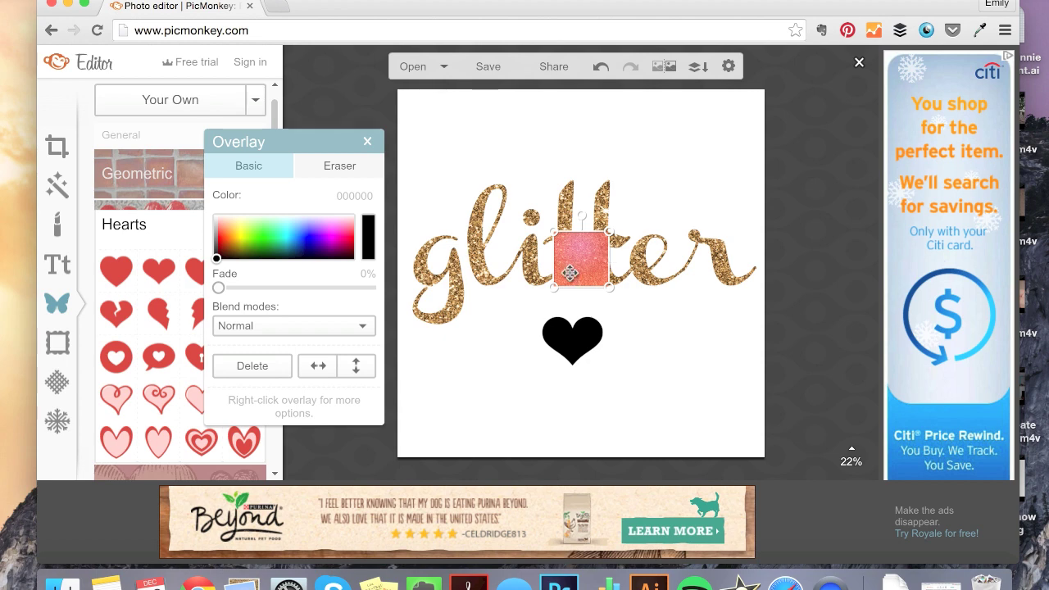
{"action": "left_click_drag", "start_coordinate": [571, 273], "coordinate": [578, 375]}
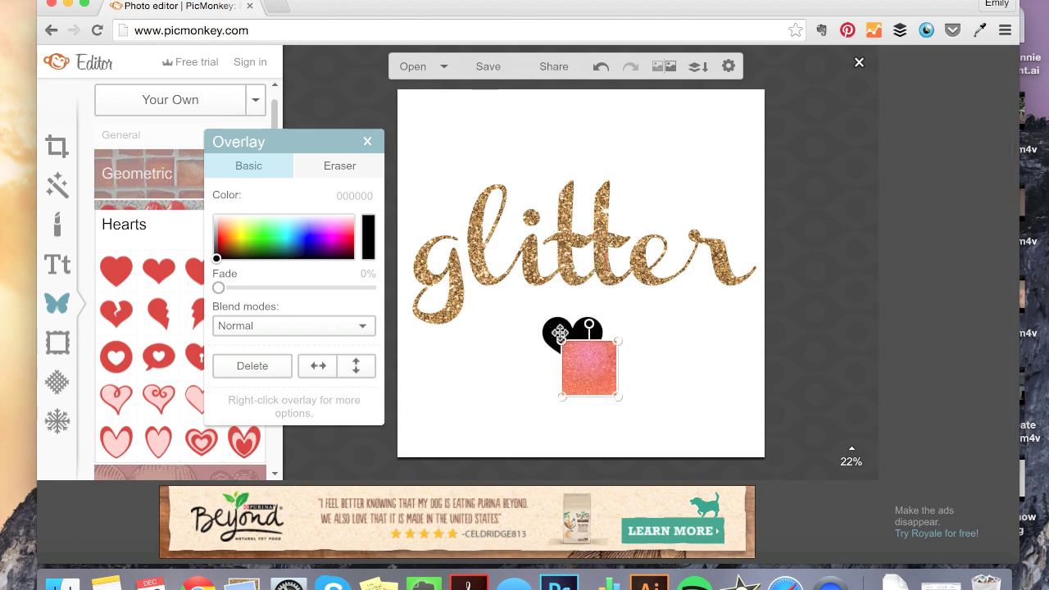
{"action": "left_click_drag", "start_coordinate": [562, 341], "coordinate": [417, 159]}
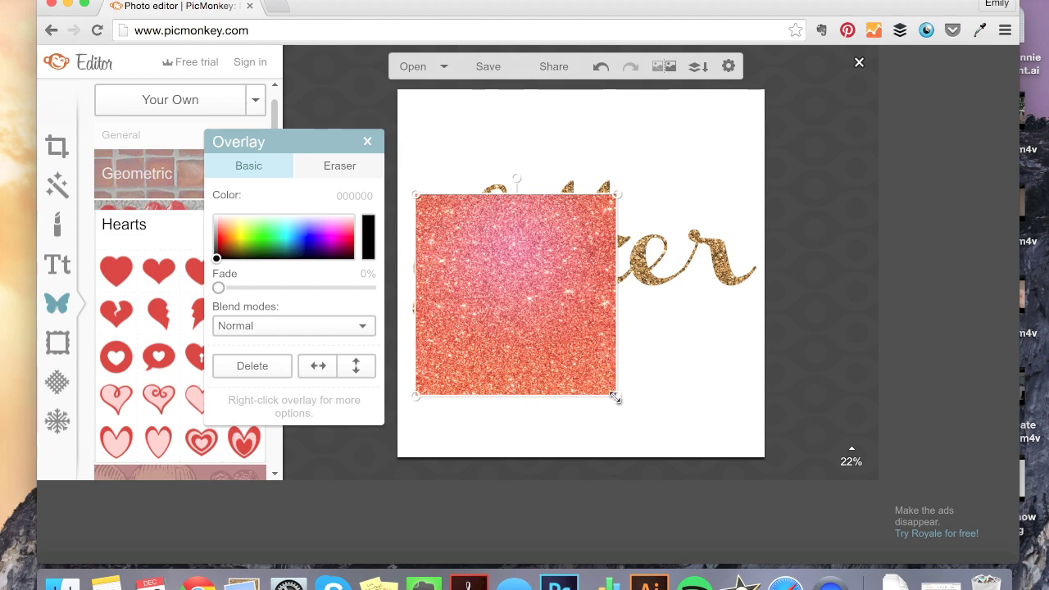
{"action": "left_click_drag", "start_coordinate": [616, 397], "coordinate": [689, 449]}
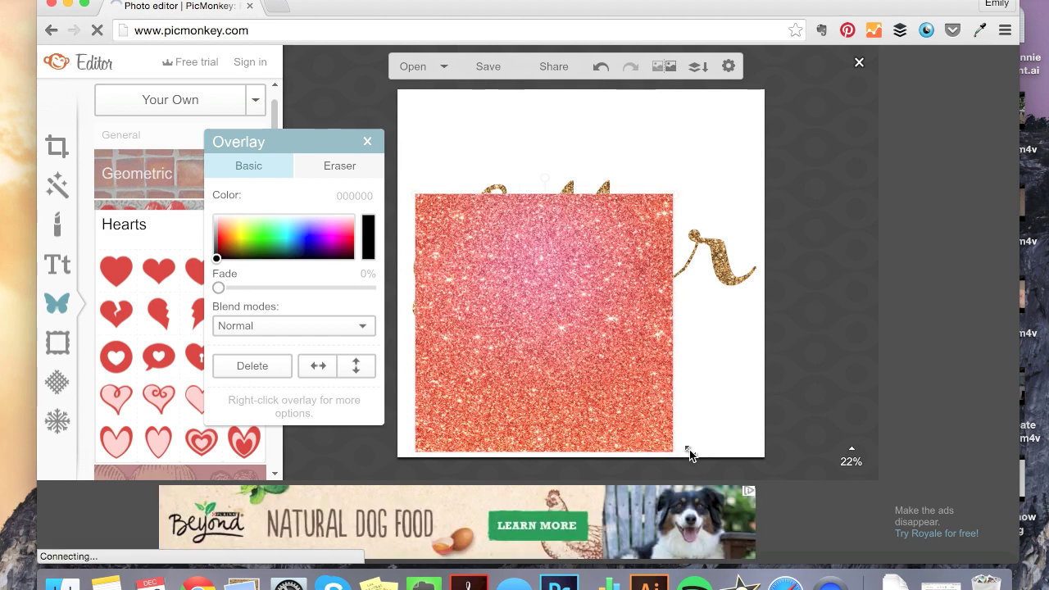
{"action": "left_click", "coordinate": [247, 325]}
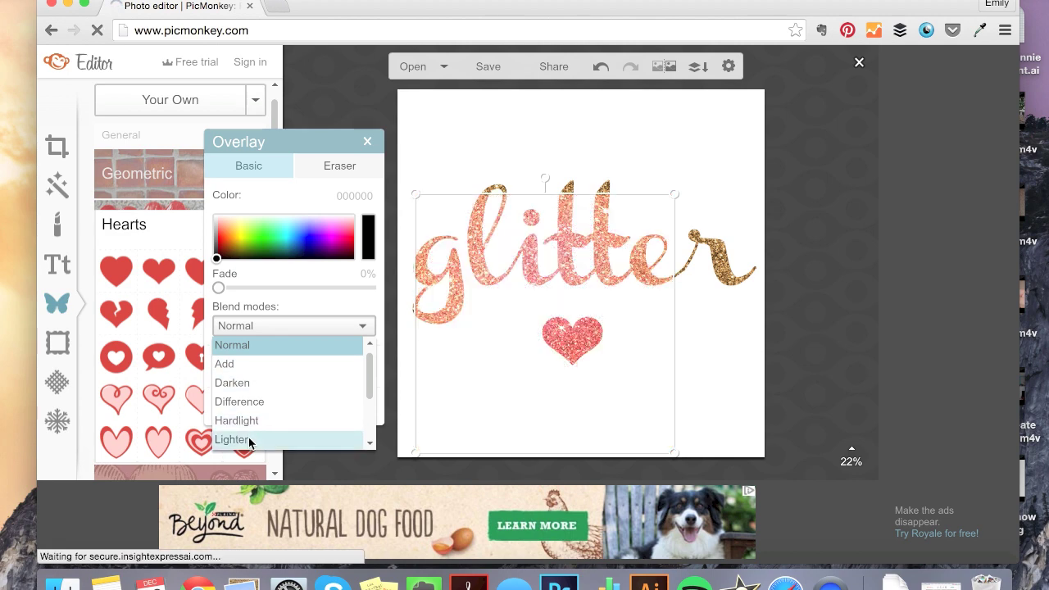
Apply Lighten blend to the pink glitter and shrink it tightly around the heart.
{"action": "left_click", "coordinate": [249, 440]}
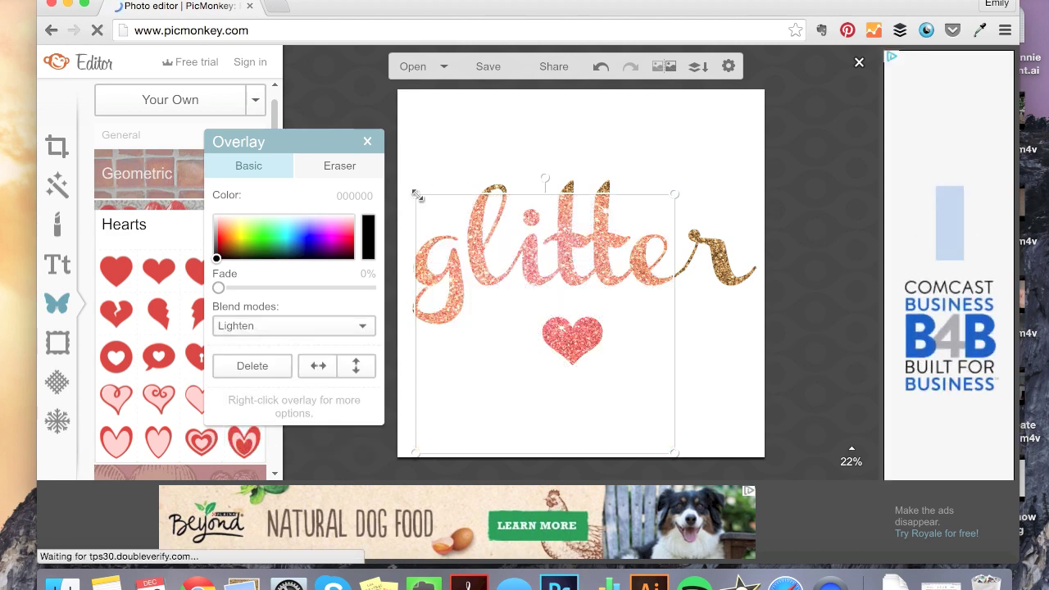
{"action": "left_click_drag", "start_coordinate": [416, 196], "coordinate": [470, 237]}
{"action": "left_click_drag", "start_coordinate": [500, 270], "coordinate": [518, 289]}
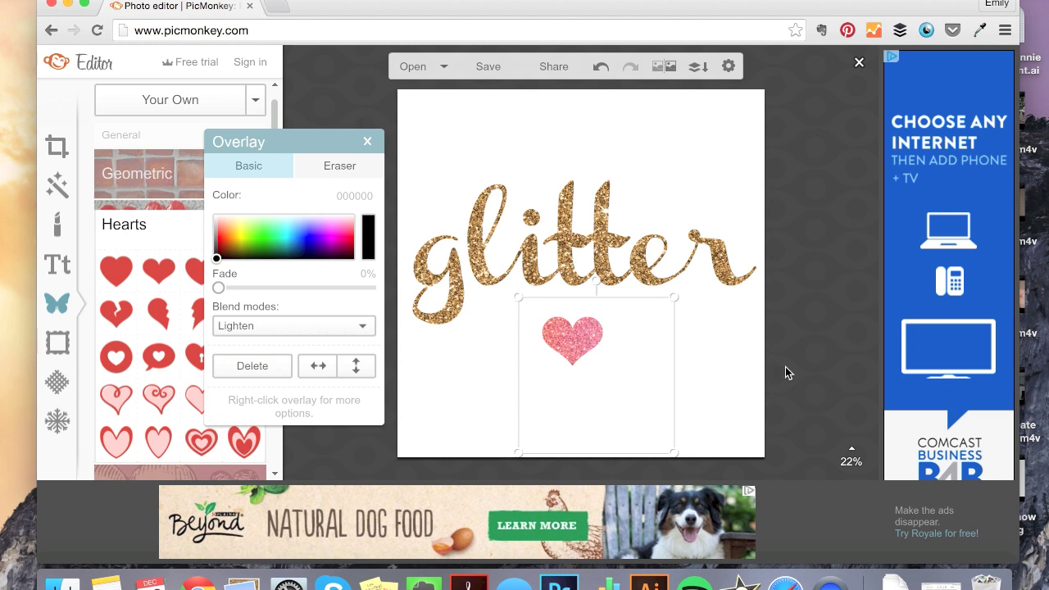
{"action": "left_click", "coordinate": [743, 358]}
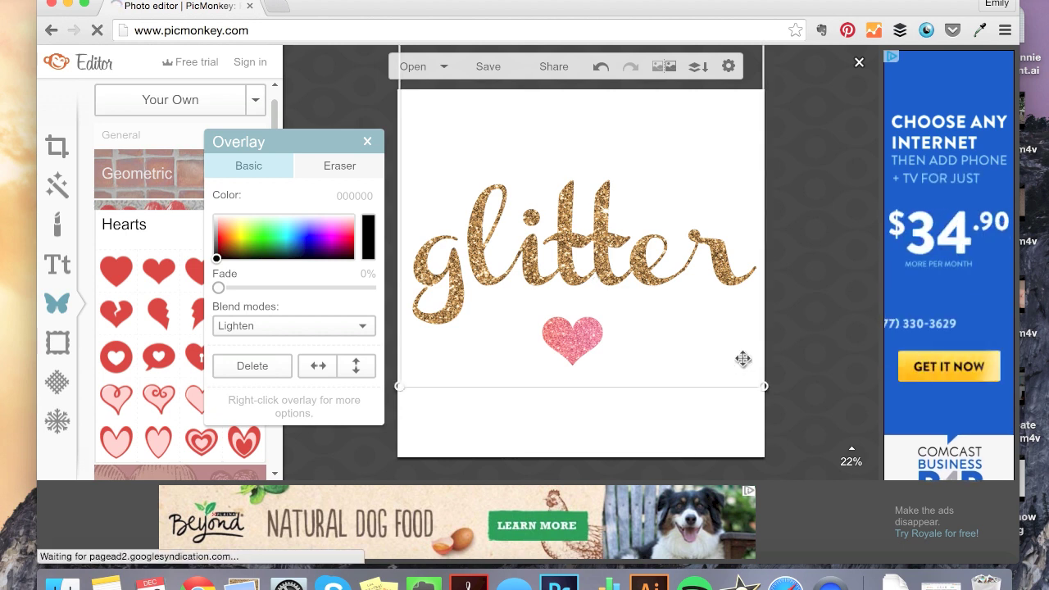